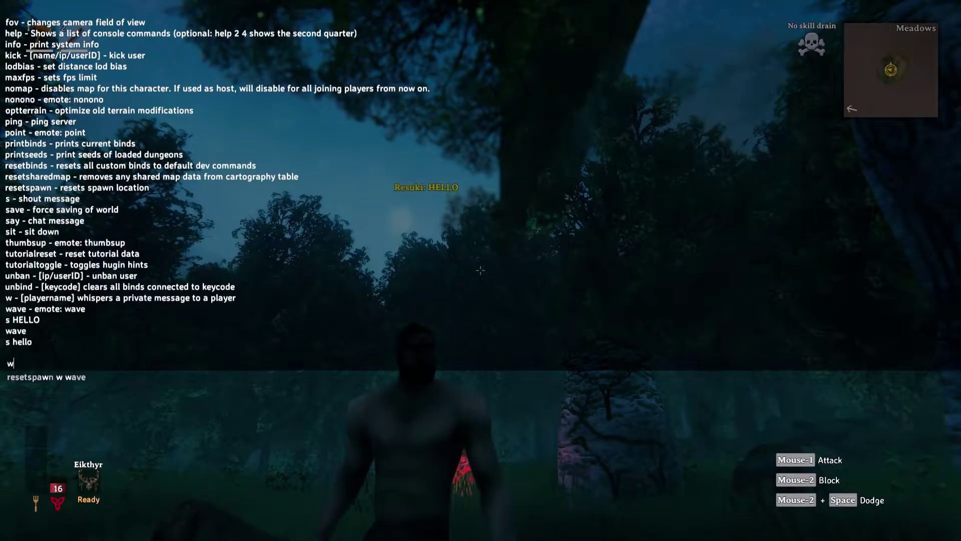
key("F5")
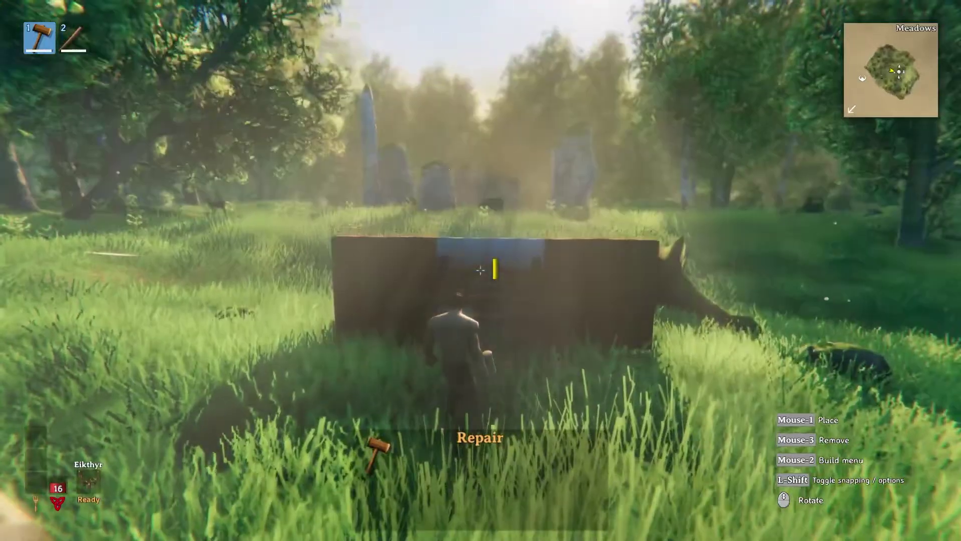
Choose the Wood wall from the hammer's Building pieces and place it in front of the character.
right_click(480, 270)
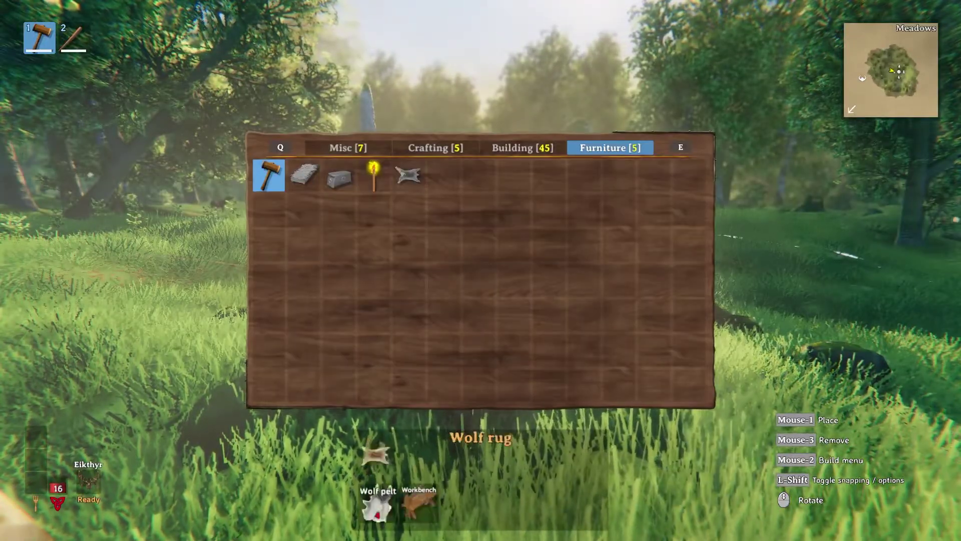
key("q")
key("q")
key("e")
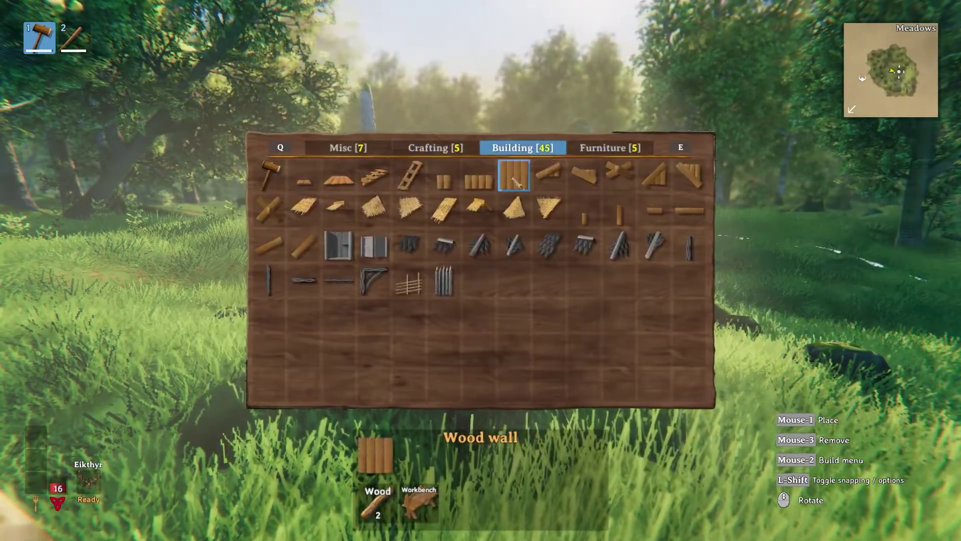
left_click(514, 175)
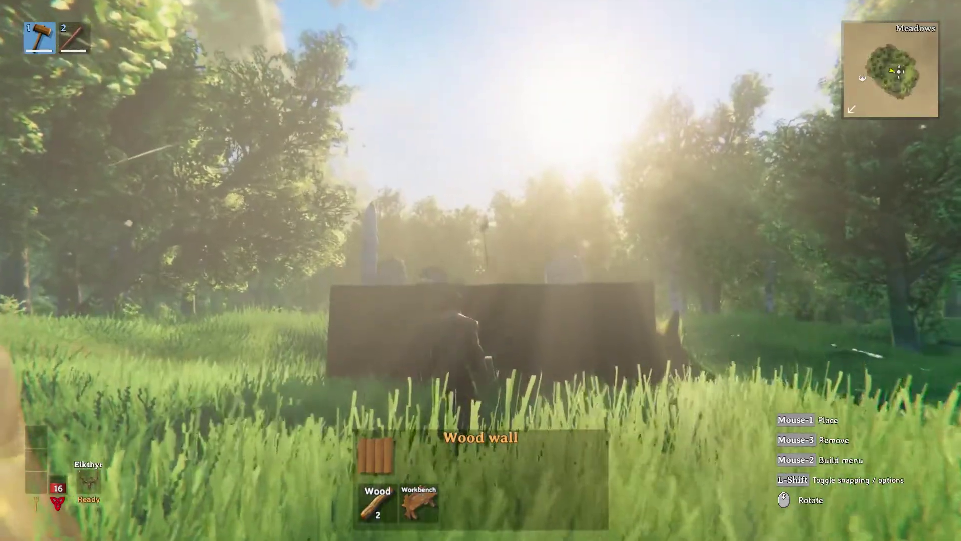
left_click(480, 270)
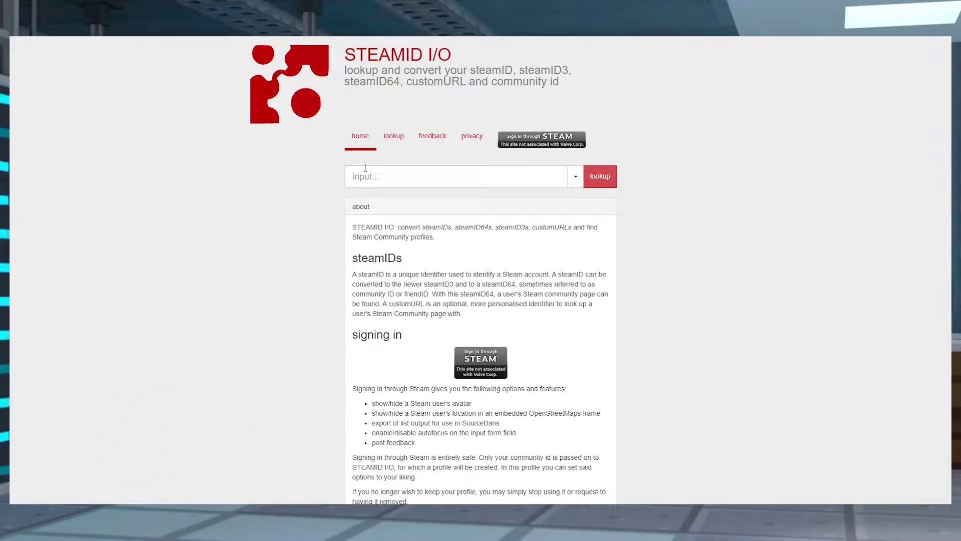
Switch to the STEAMID I/O website, look up the player's Steam custom URL name and highlight the steamID64 entry.
left_click(419, 177)
type("resuki12")
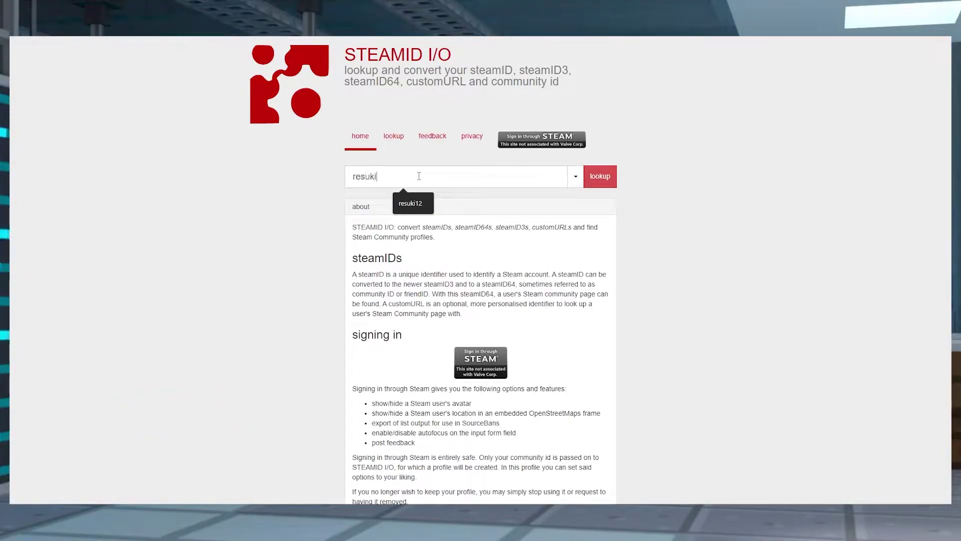
left_click(600, 177)
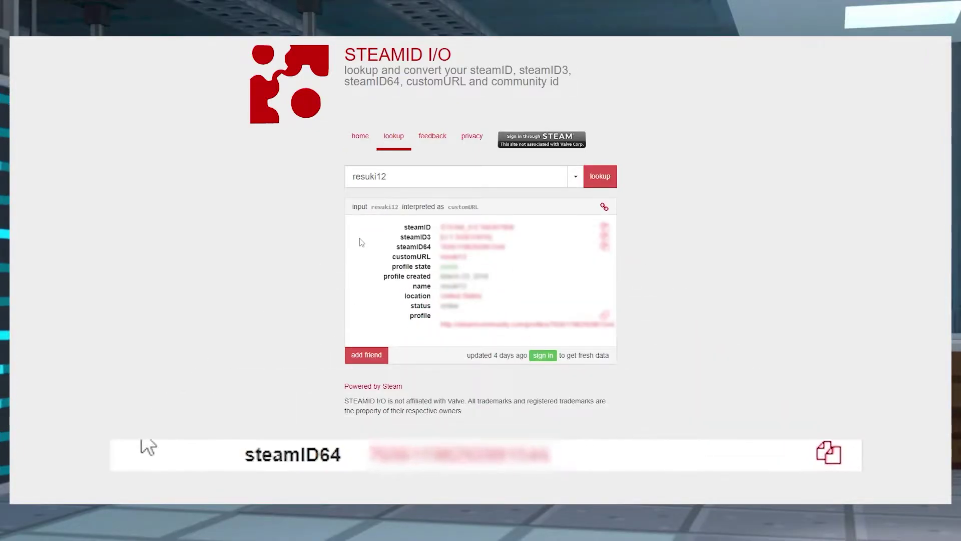
left_click_drag(396, 247, 431, 247)
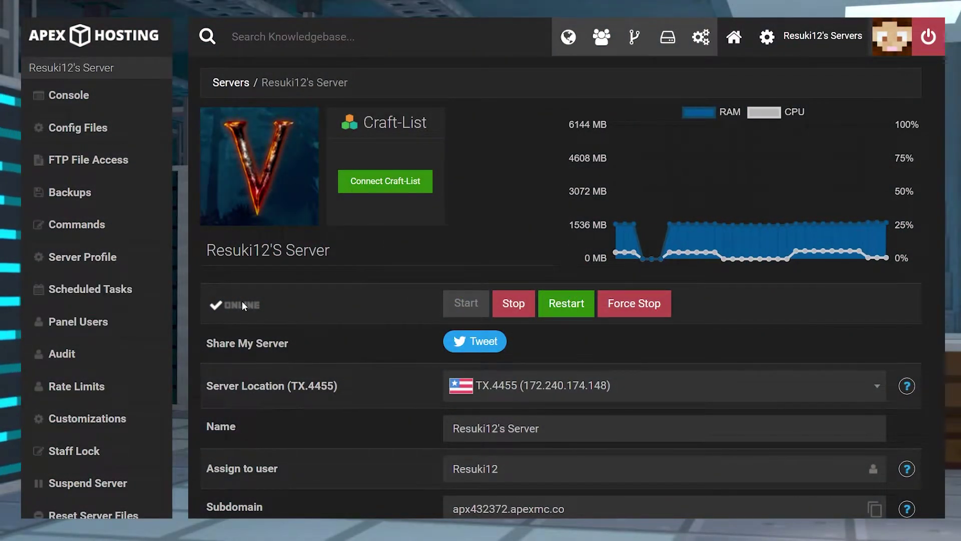
Switch to the Apex Hosting panel, stop the server and open its Valheim Admin List config file.
left_click(514, 306)
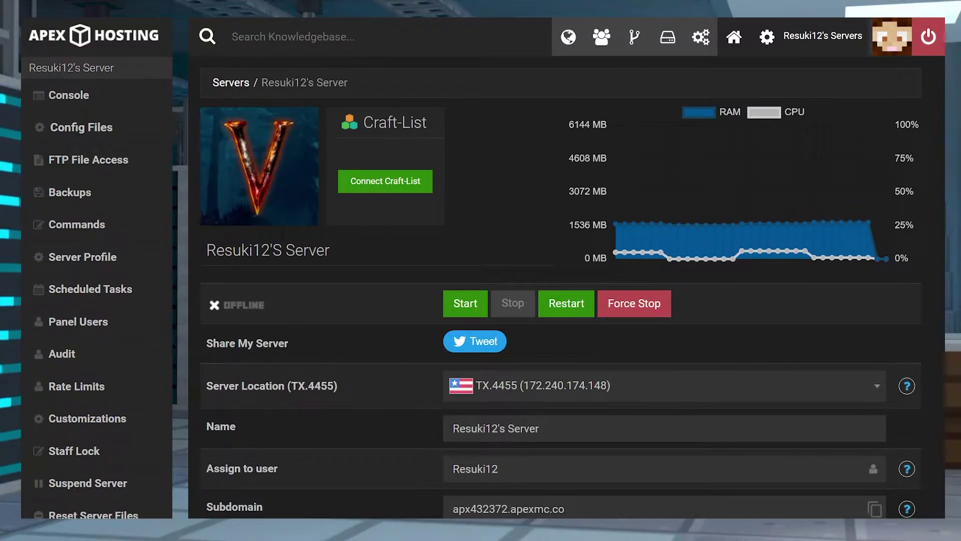
left_click(110, 126)
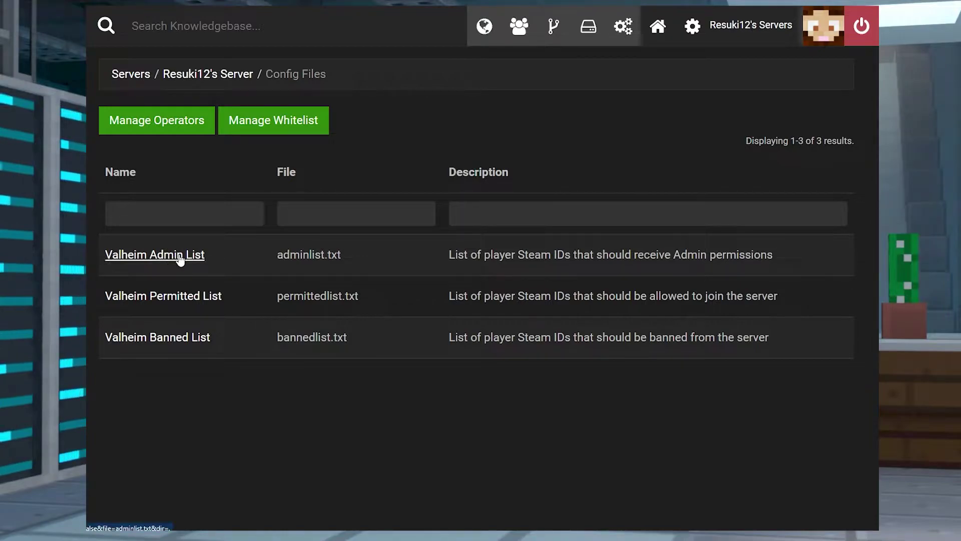
left_click(180, 255)
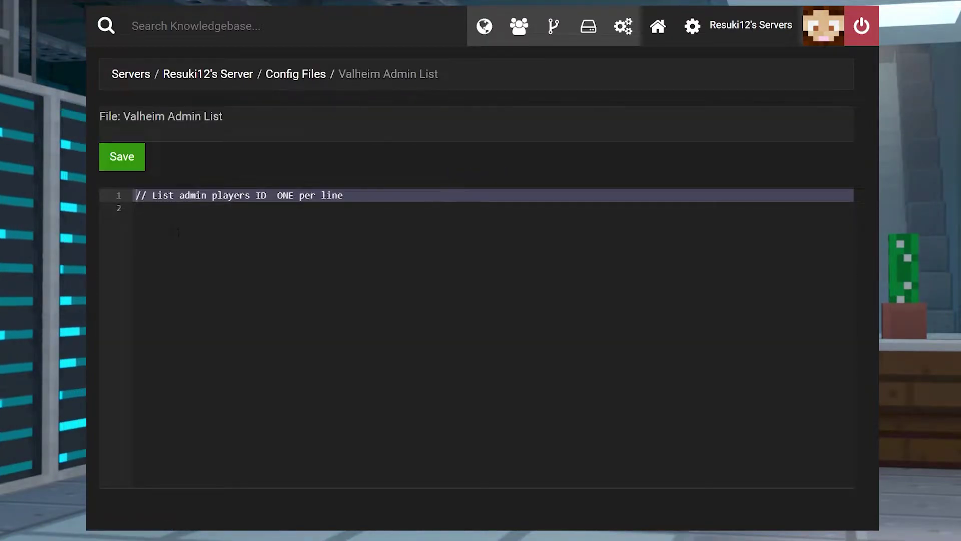
Paste the player's steamID64 on line 2 of the admin list and save the file.
left_click(197, 210)
left_click_drag(343, 195, 153, 195)
left_click(279, 210)
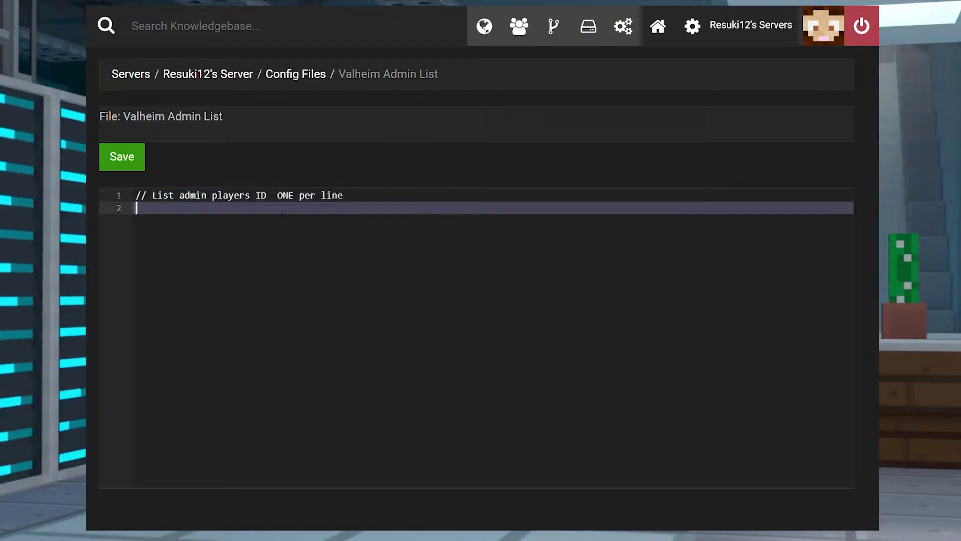
key("ctrl+v")
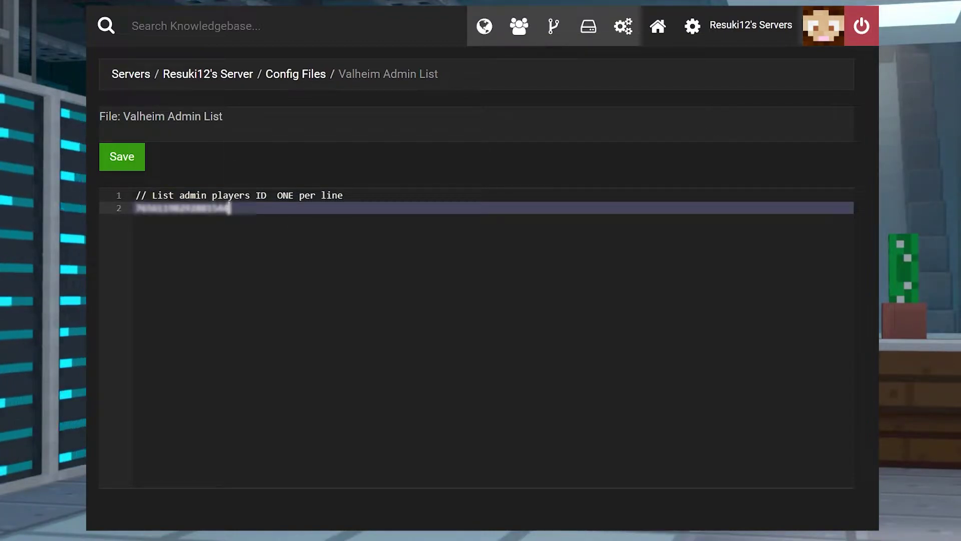
left_click(125, 156)
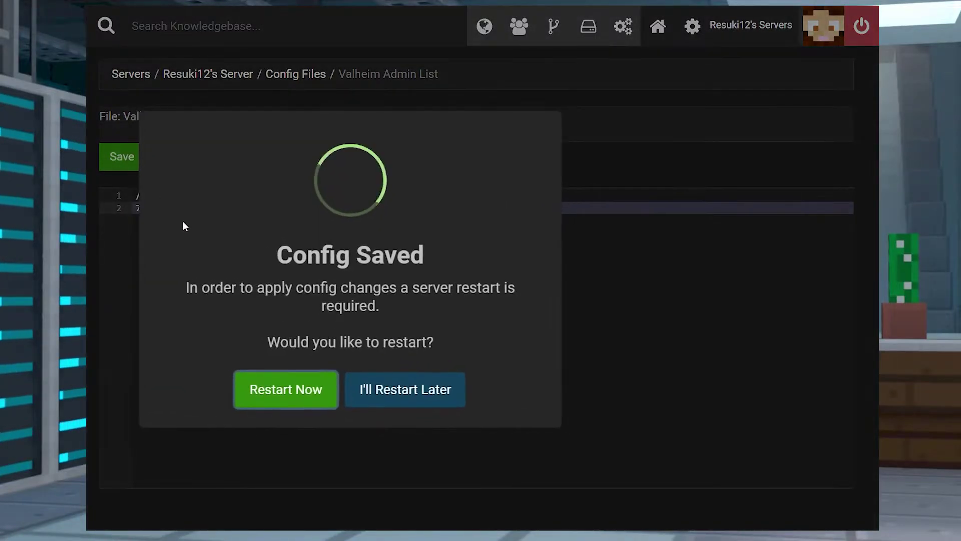
Restart the server immediately to apply the config changes, and return to the server's main page.
left_click(270, 405)
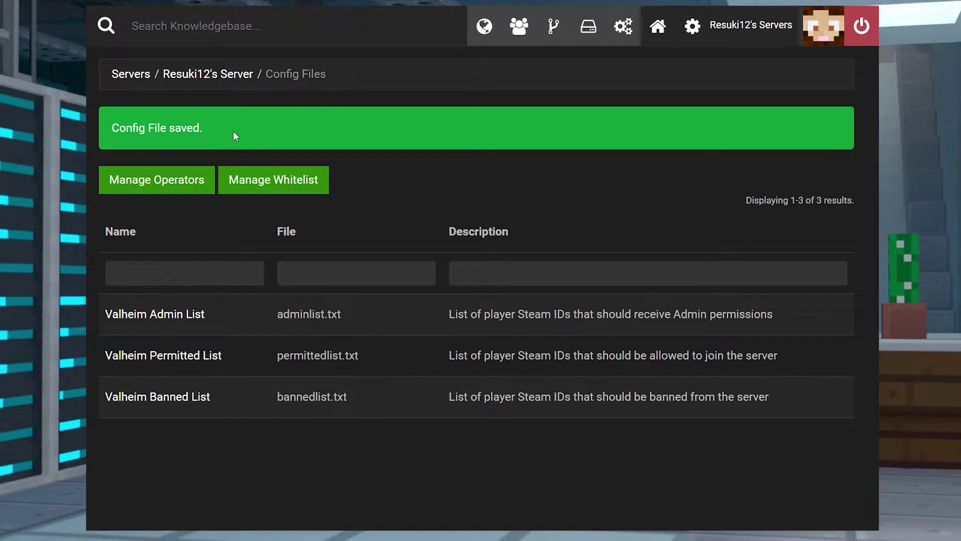
left_click_drag(234, 131, 115, 135)
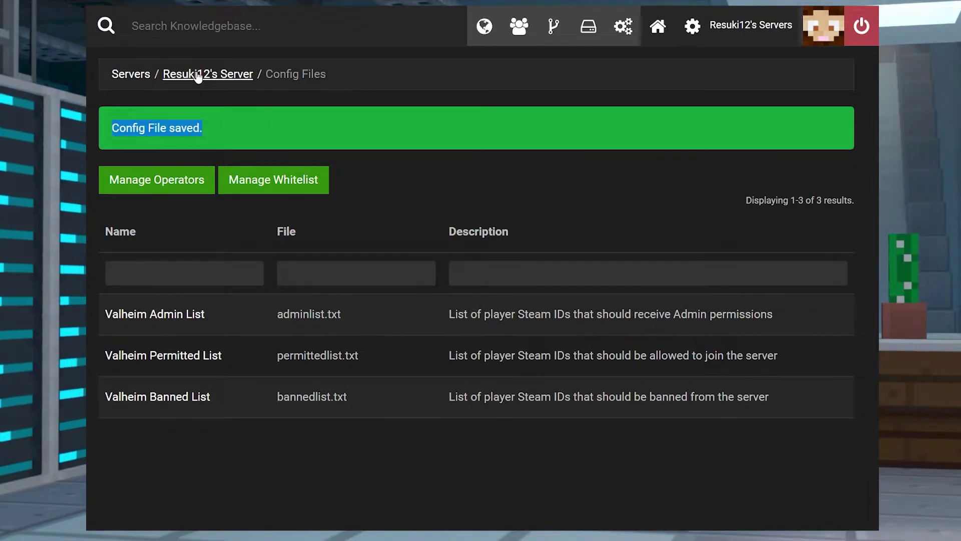
left_click(223, 75)
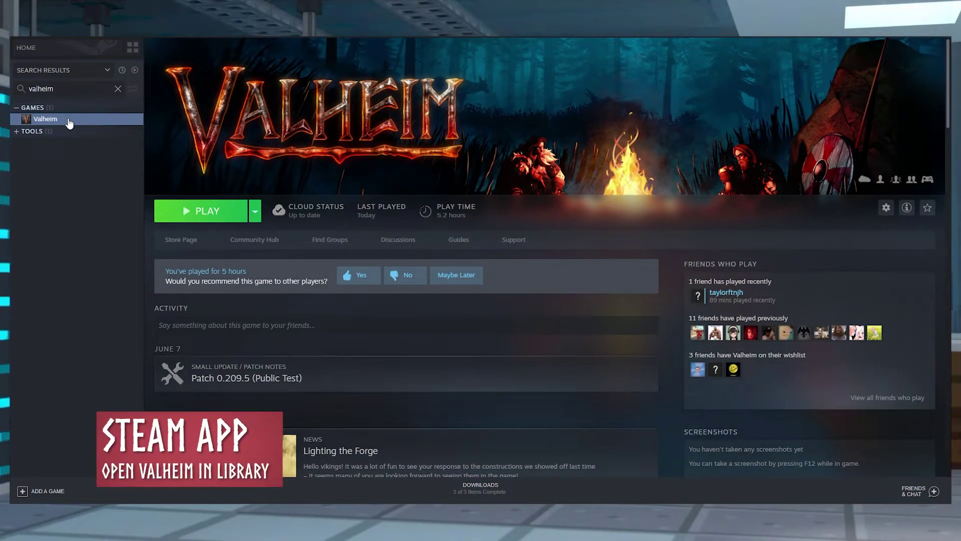
In the Steam library, set Valheim's launch options to -console and close its properties.
right_click(69, 121)
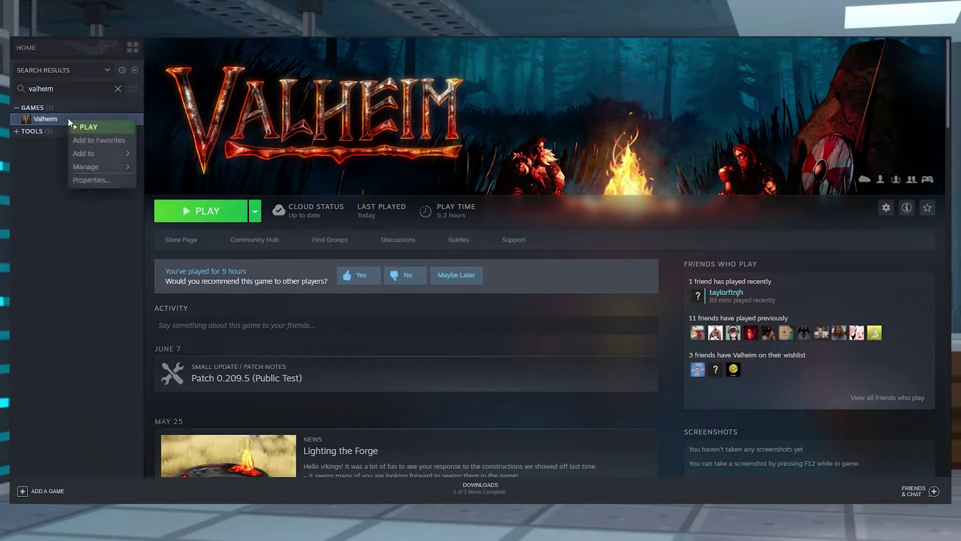
left_click(89, 180)
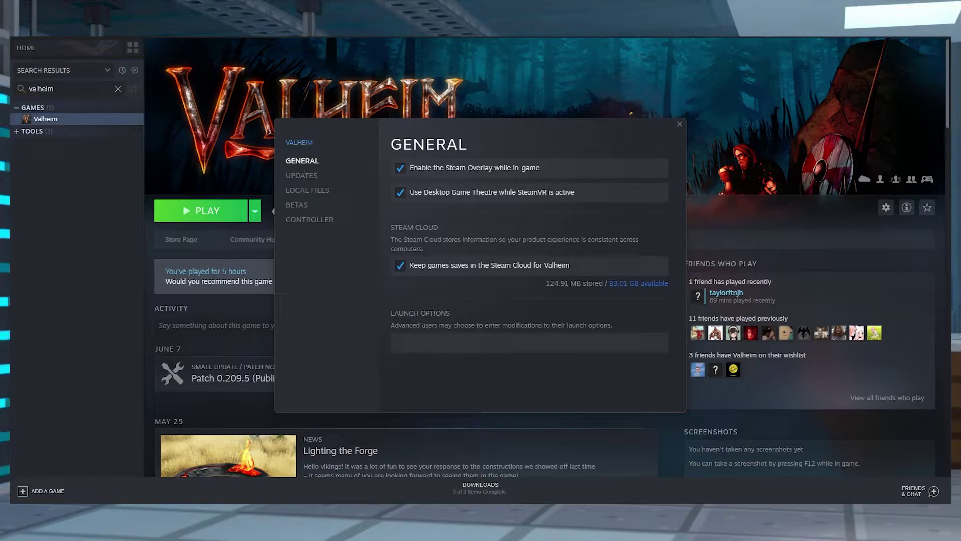
left_click(451, 338)
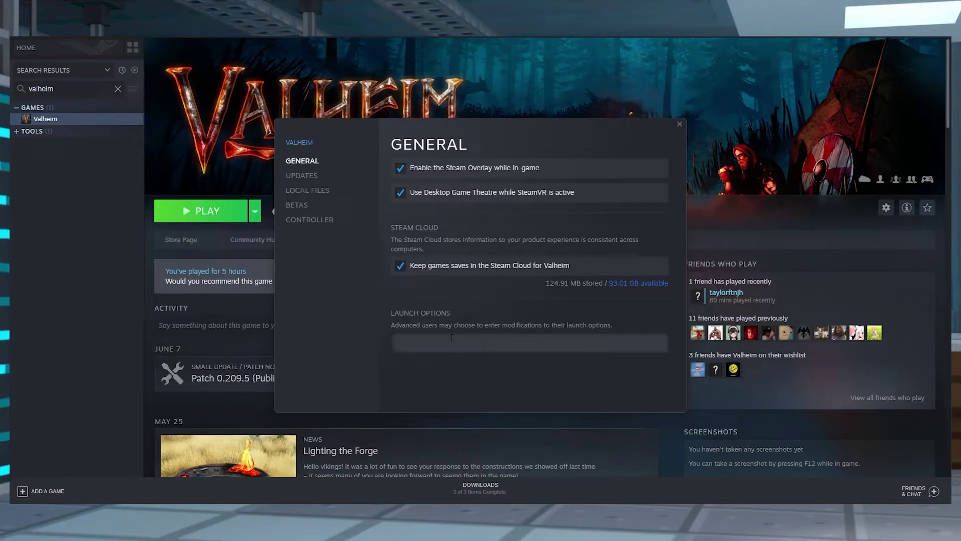
type("-console")
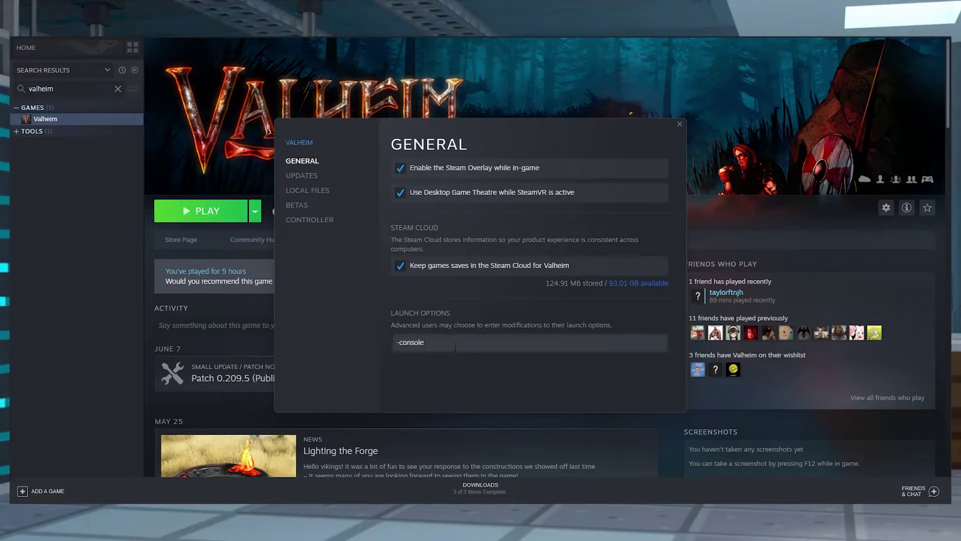
left_click(679, 124)
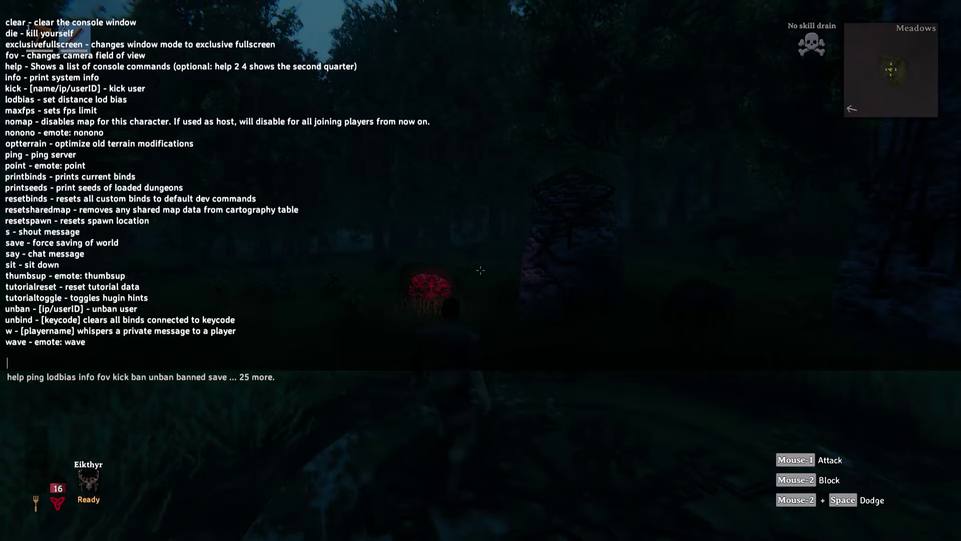
In Valheim's console, shout HELLO with the s command and run the wave emote.
type("s HEL")
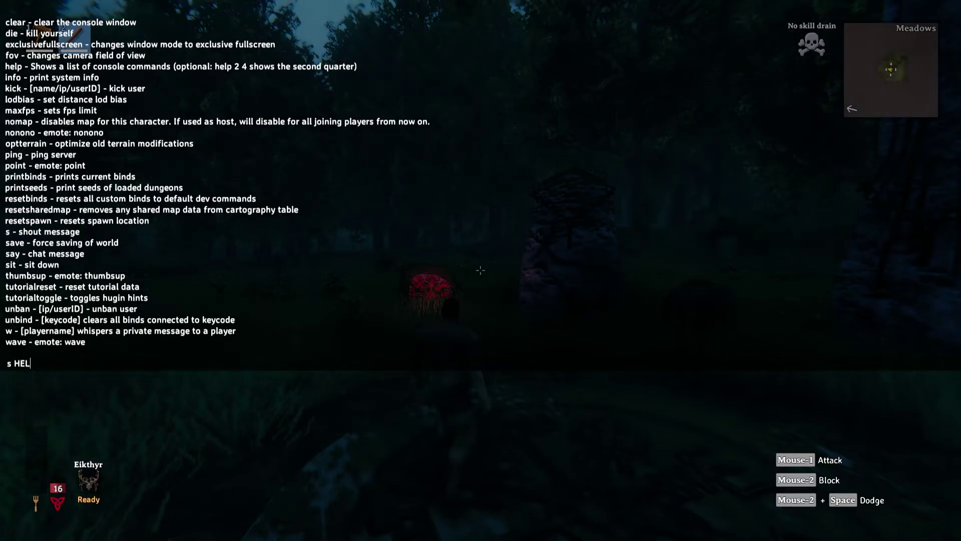
type("LO")
key("Return")
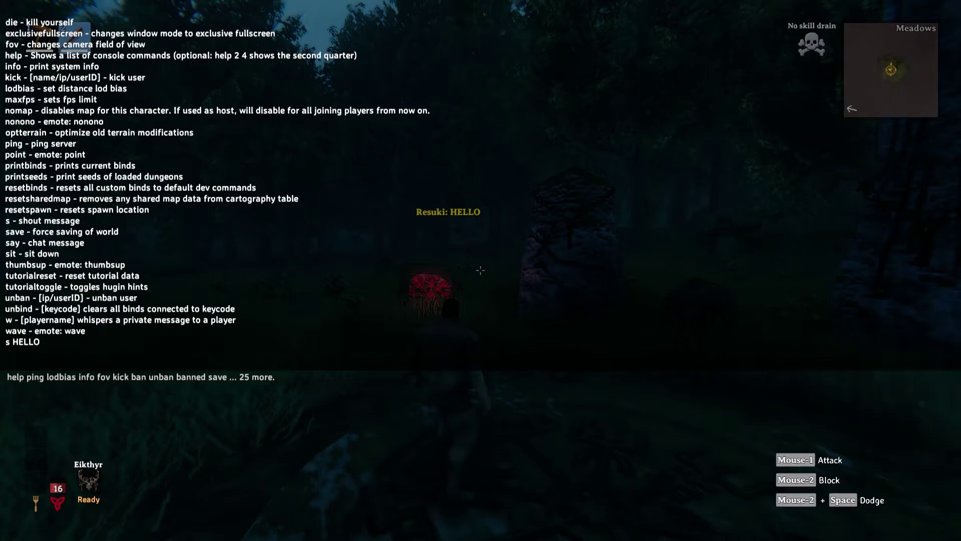
type("wave")
key("Return")
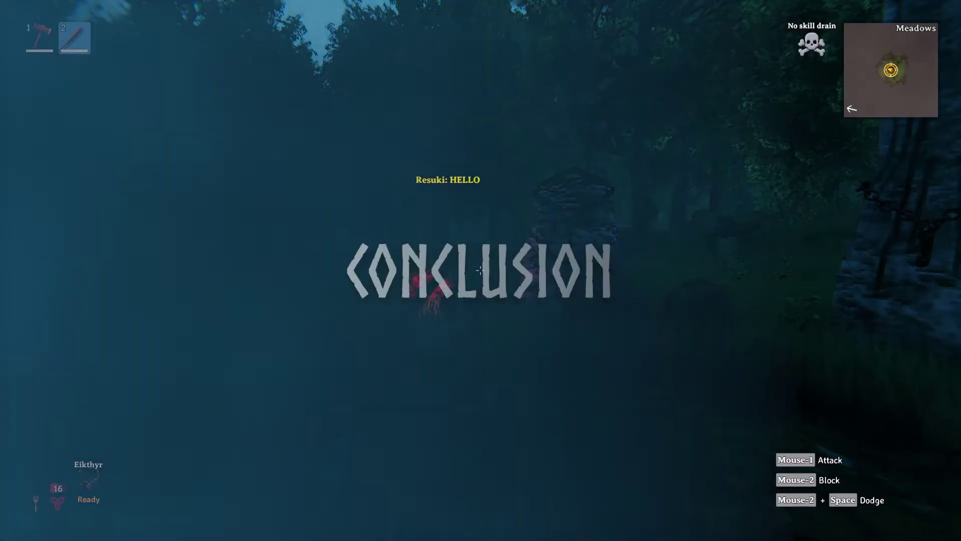